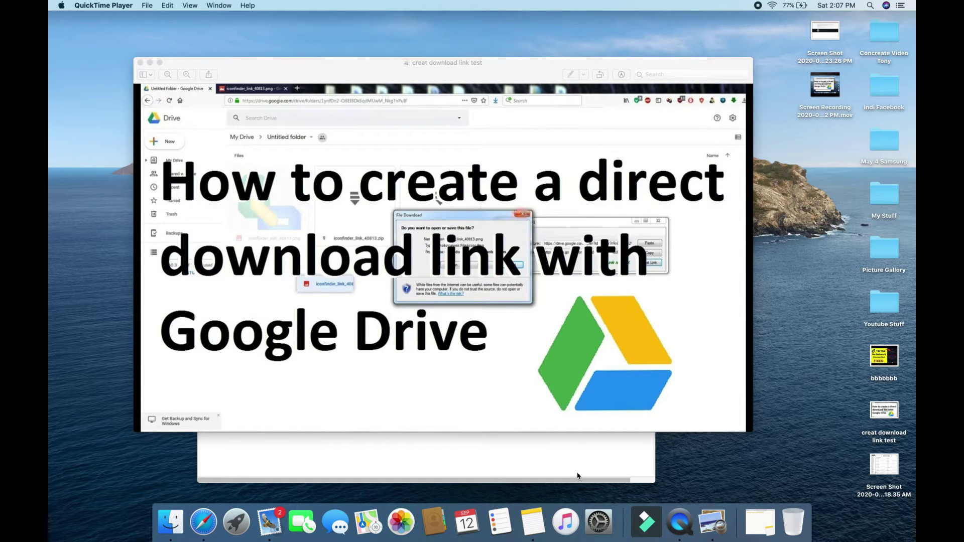
# Close the QuickTime intro video to reveal Google Drive's Trash page.
pyautogui.click(140, 62)
# Remove bbbbbbb.jpg and the download-link test image from My Drive, leaving it empty.
pyautogui.click(227, 103)
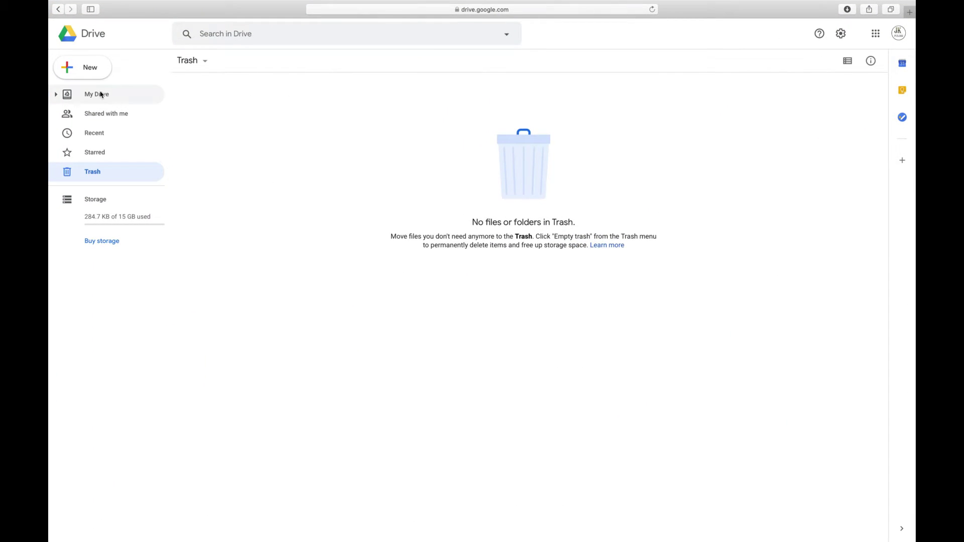
pyautogui.click(101, 94)
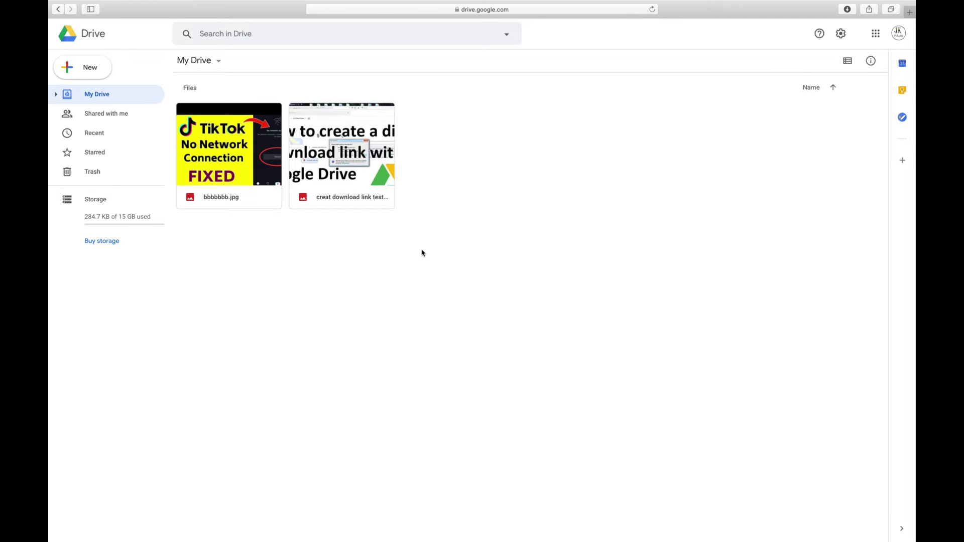
pyautogui.moveTo(441, 213); pyautogui.dragTo(241, 152)
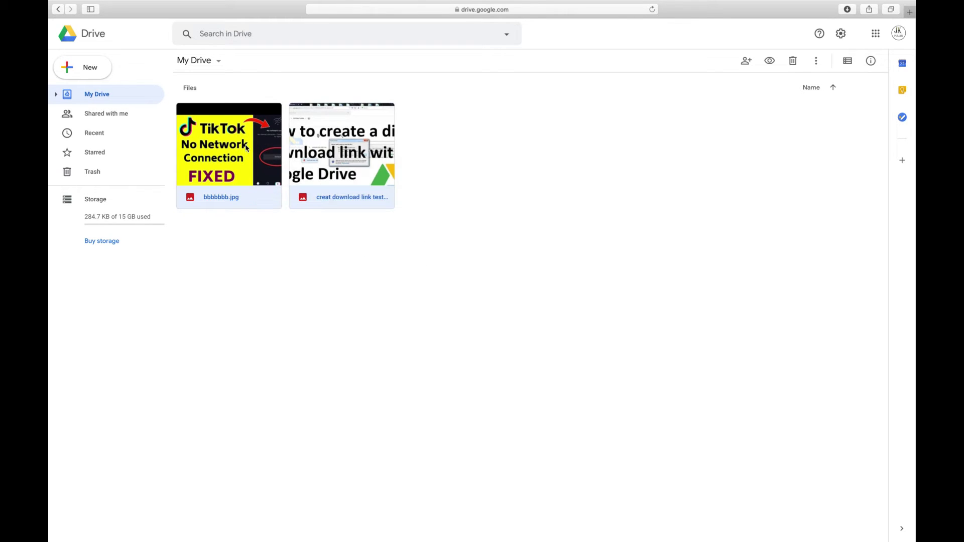
pyautogui.rightClick(241, 152)
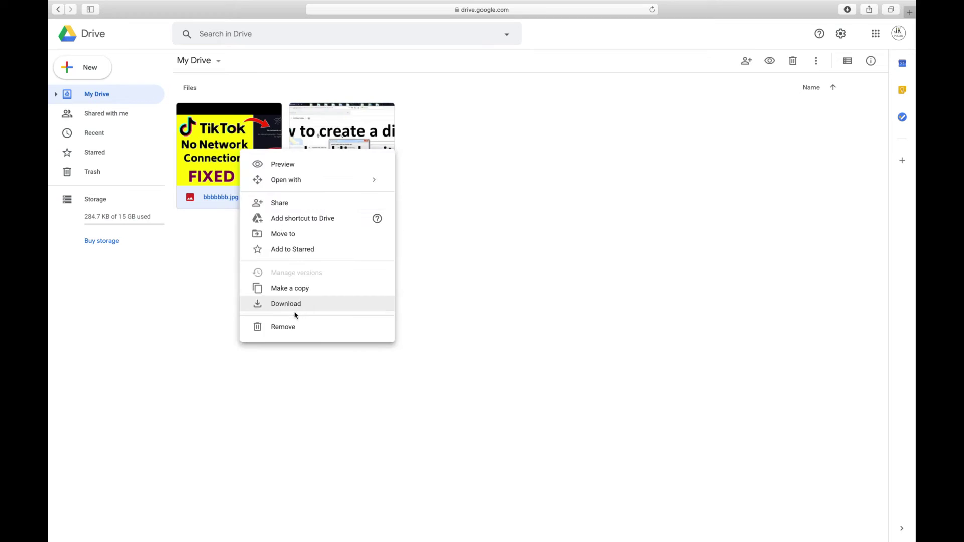
pyautogui.click(293, 329)
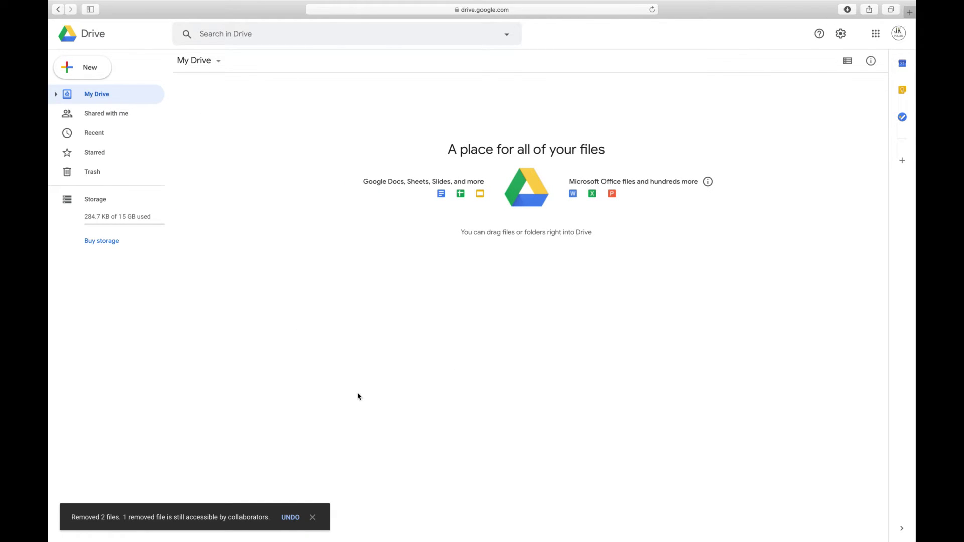
pyautogui.click(313, 518)
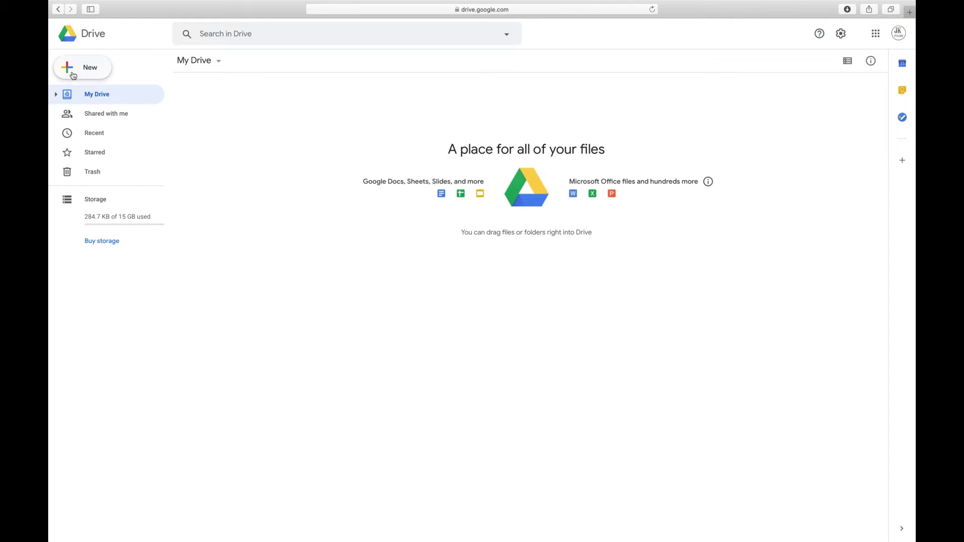
# Upload creat download link test.jpg from the Desktop into My Drive.
pyautogui.rightClick(312, 244)
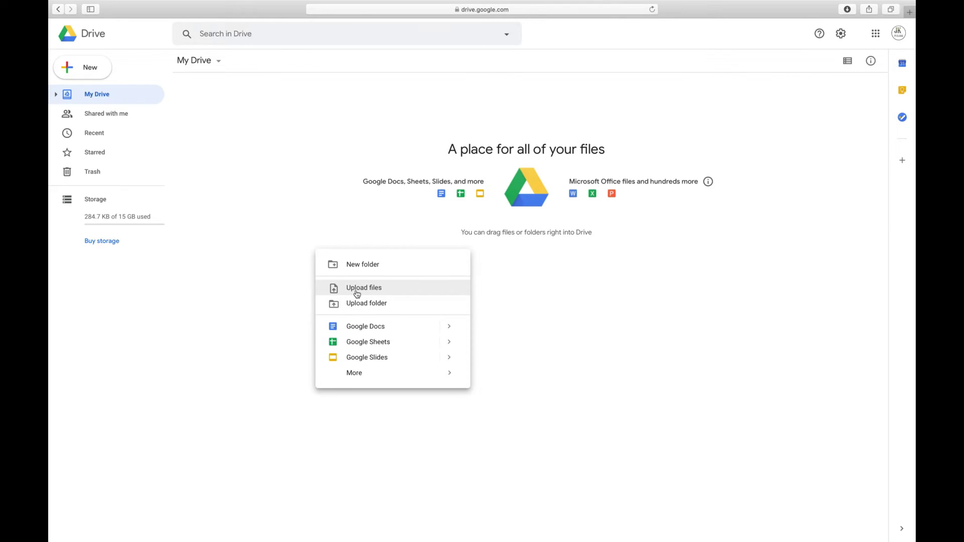
pyautogui.click(357, 293)
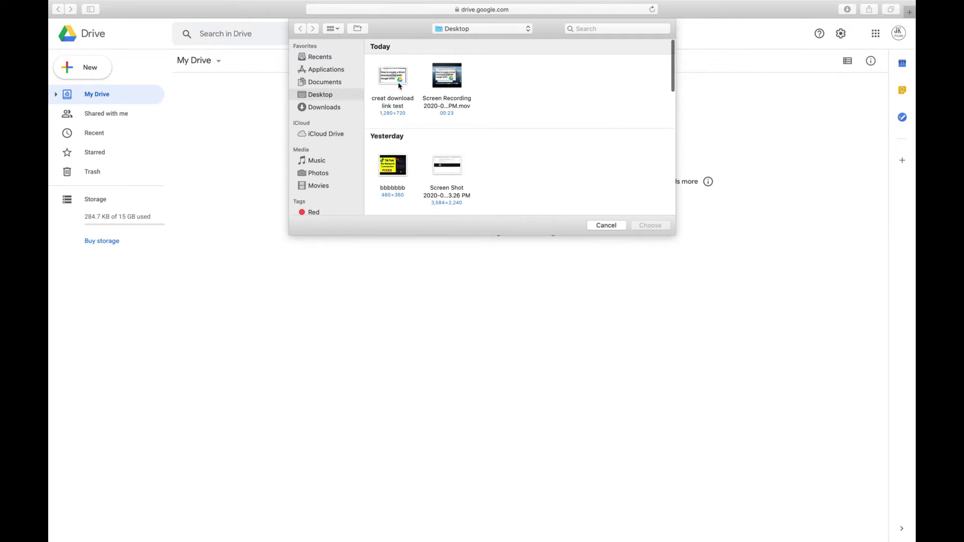
pyautogui.click(400, 86)
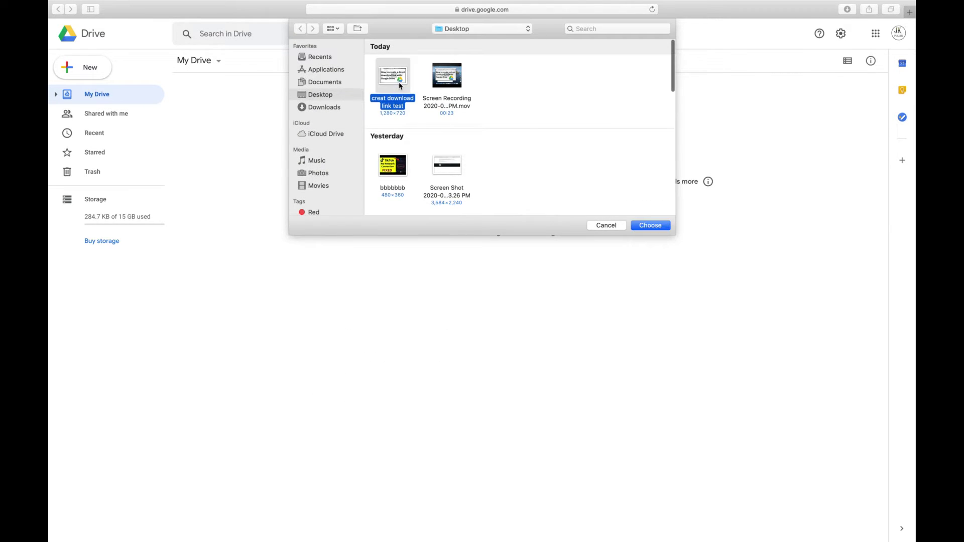
pyautogui.click(651, 226)
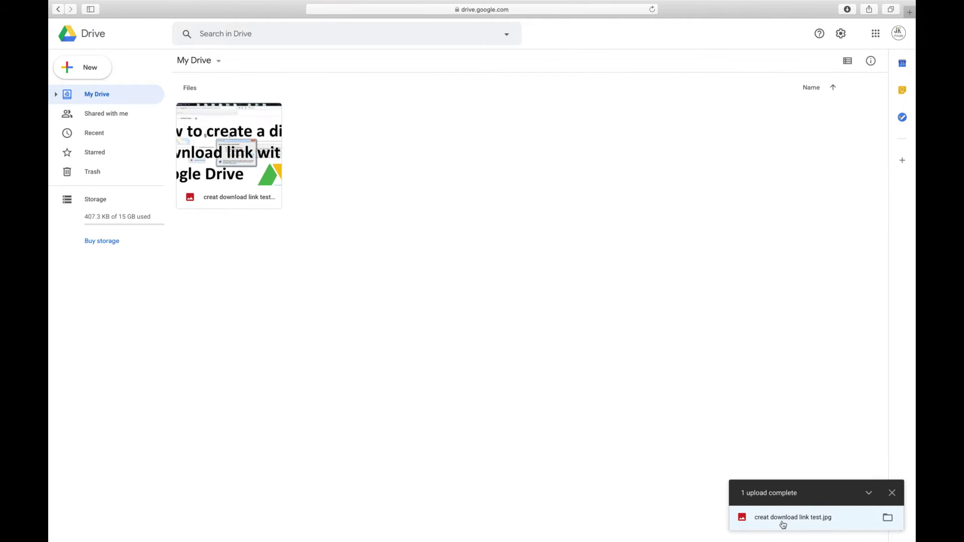
pyautogui.click(891, 493)
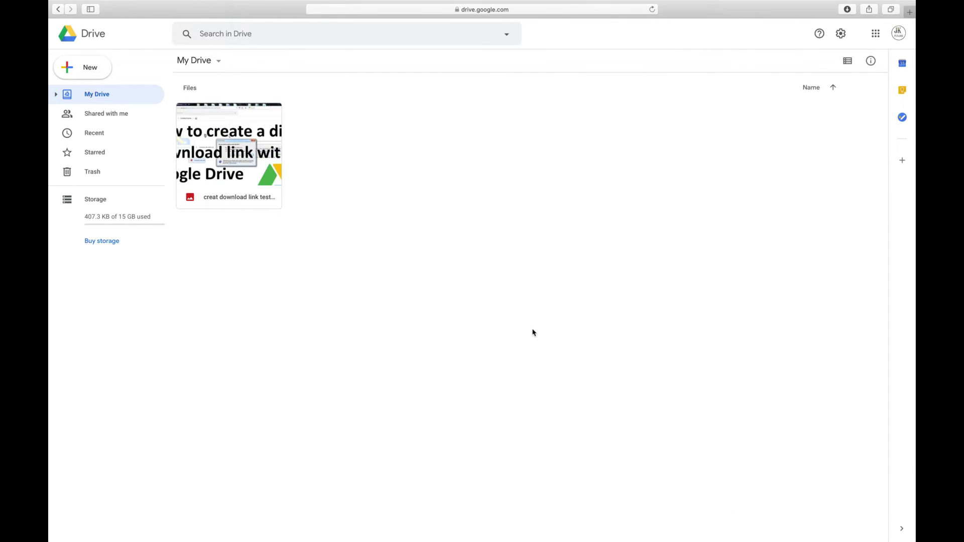
# Set creat download link test.jpg's link access to Anyone with the link, Viewer permission.
pyautogui.rightClick(238, 181)
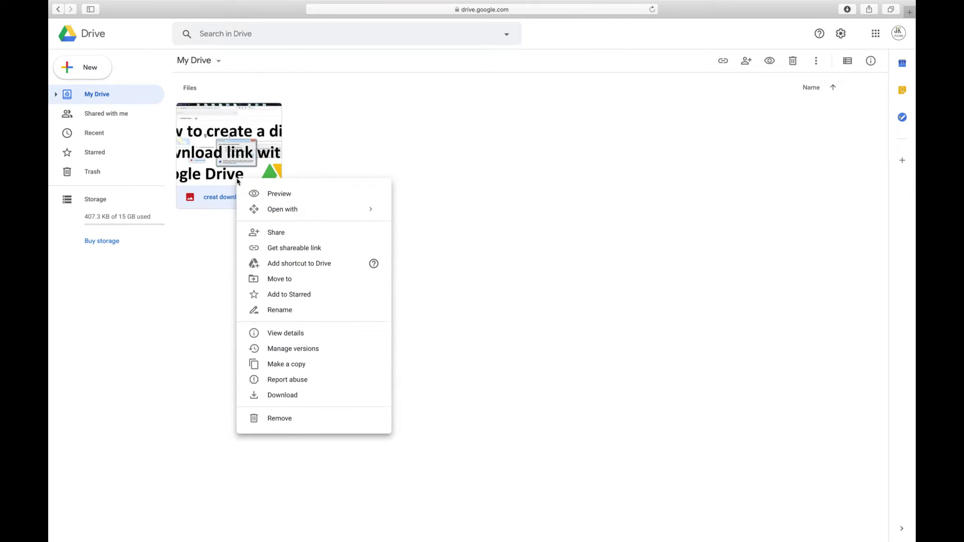
pyautogui.click(289, 232)
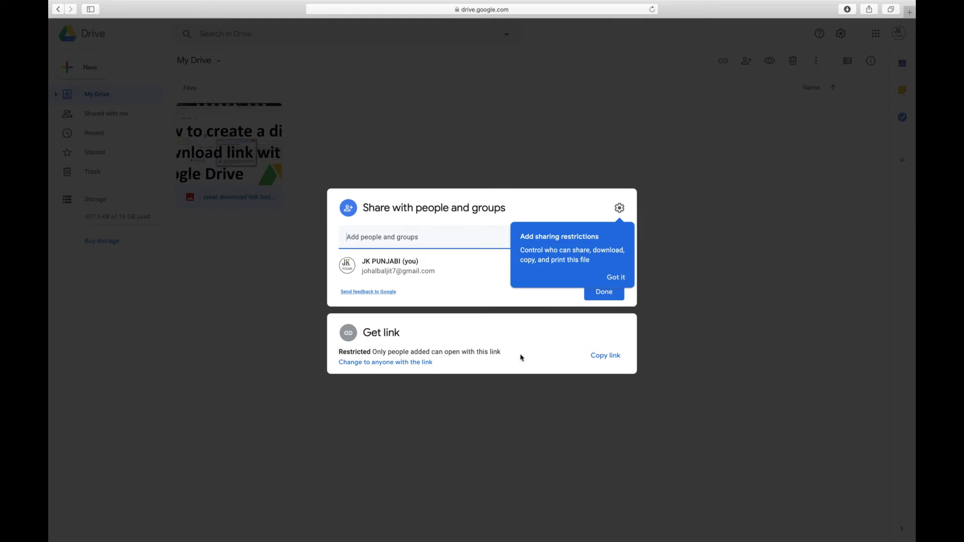
pyautogui.click(398, 362)
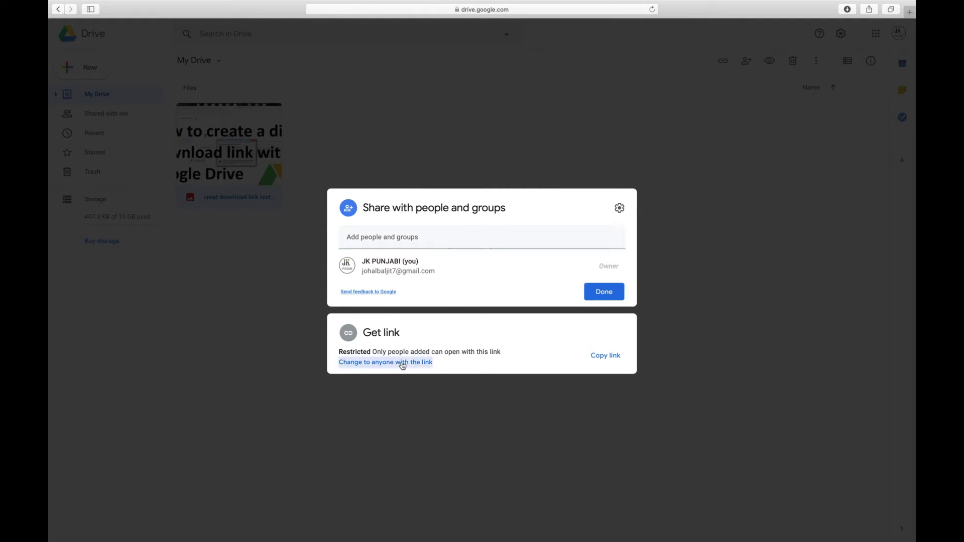
pyautogui.click(611, 309)
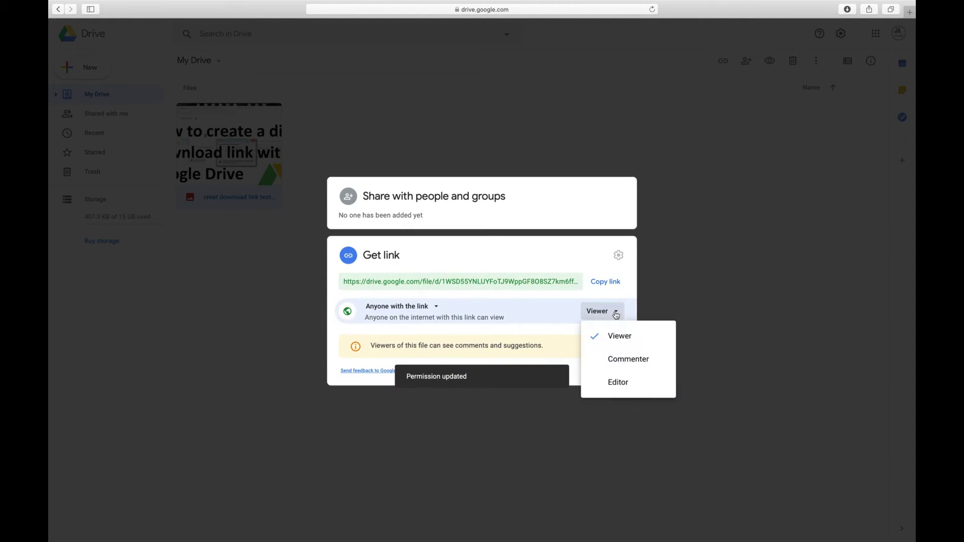
pyautogui.click(618, 336)
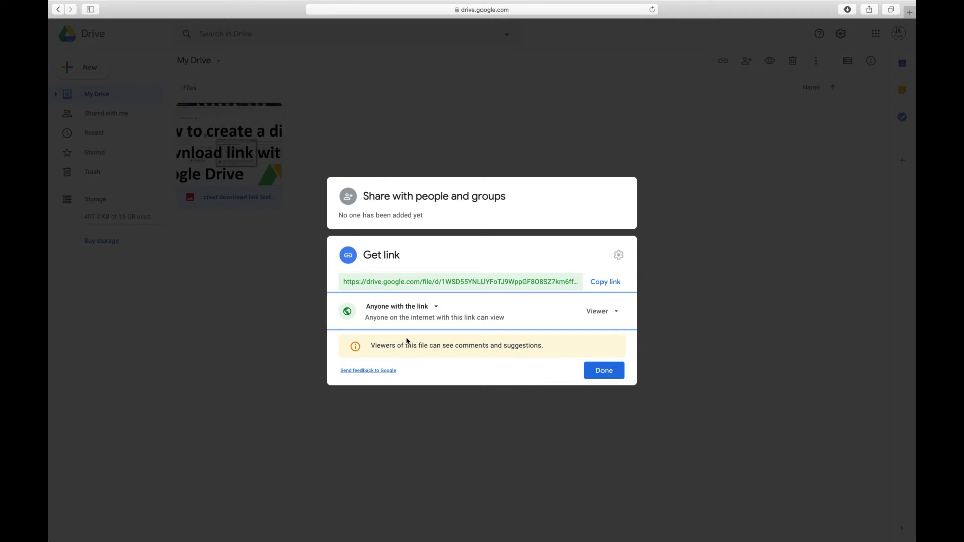
# Copy creat download link test.jpg's shareable link to the clipboard.
pyautogui.click(604, 377)
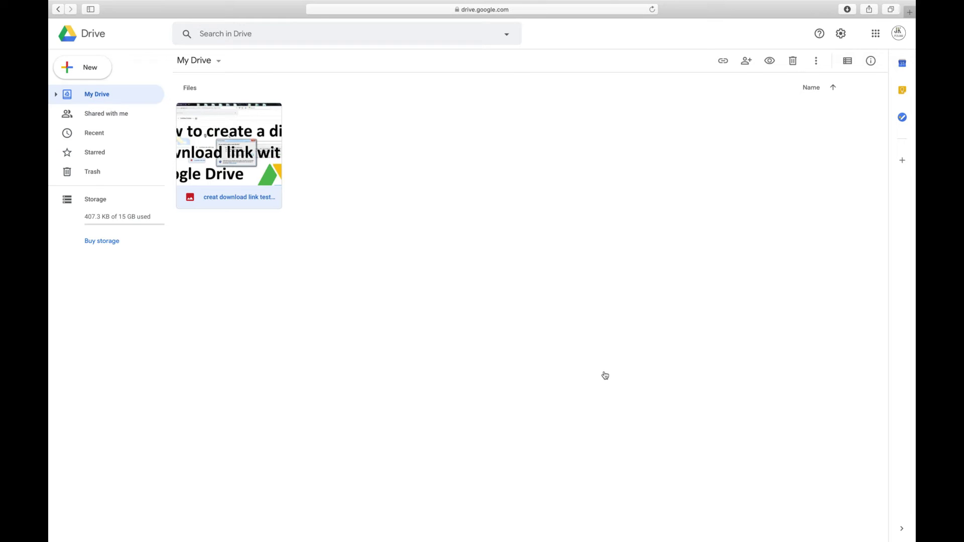
pyautogui.rightClick(220, 165)
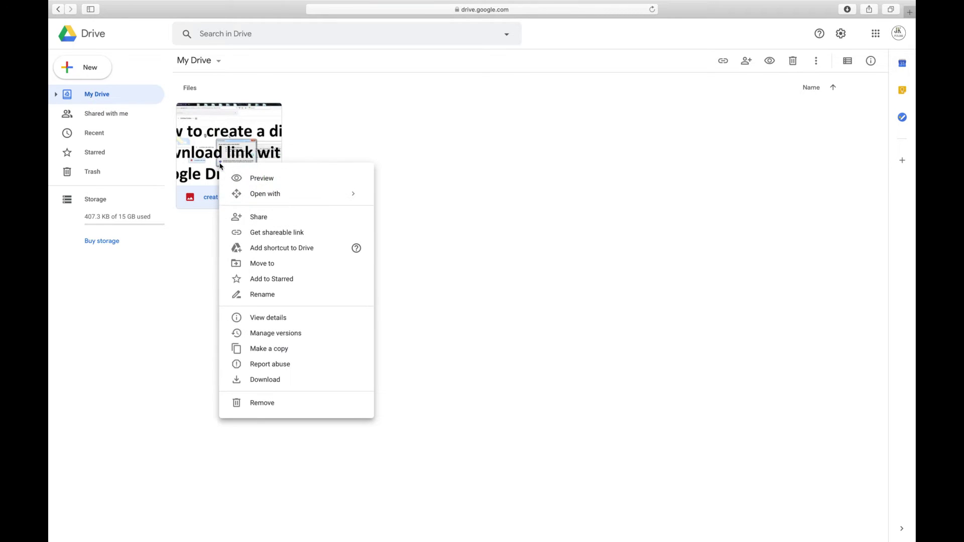
pyautogui.click(282, 236)
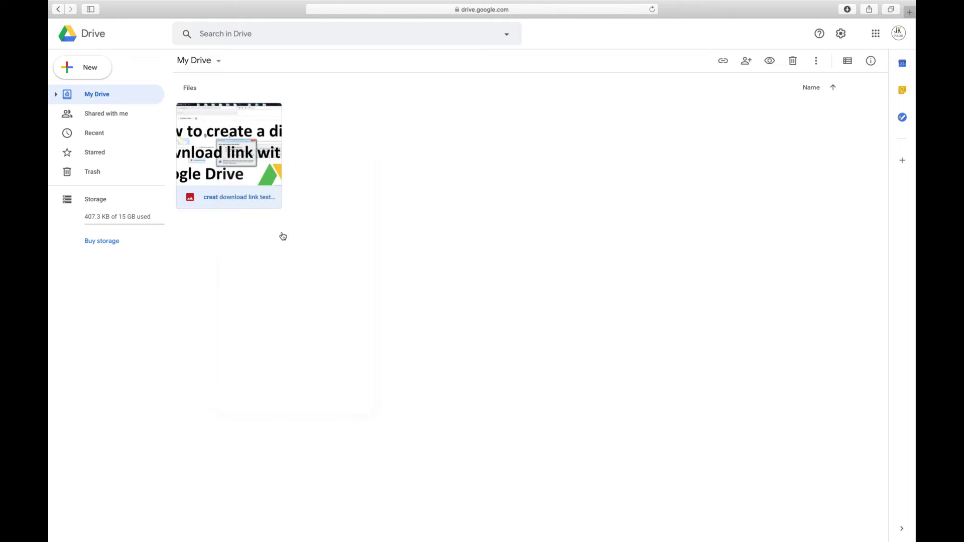
pyautogui.click(612, 287)
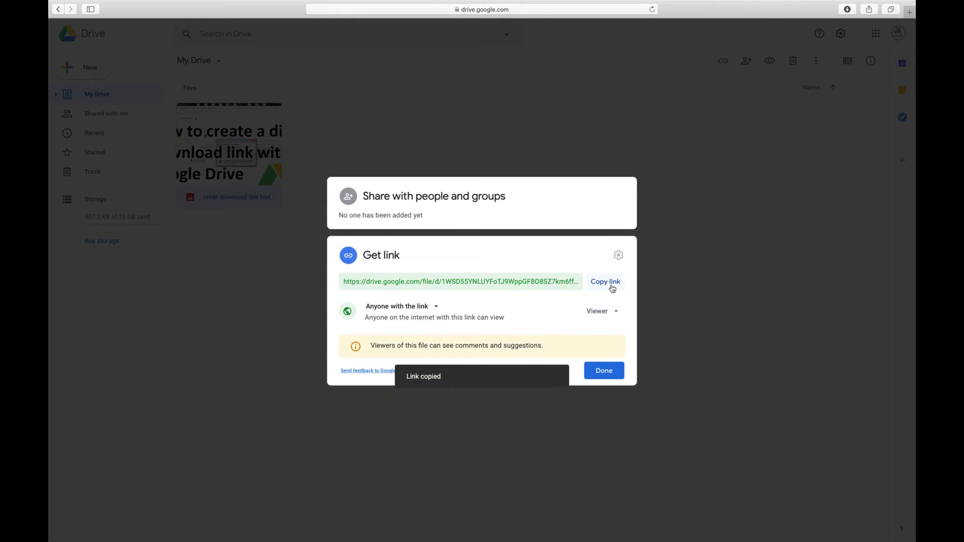
pyautogui.click(602, 371)
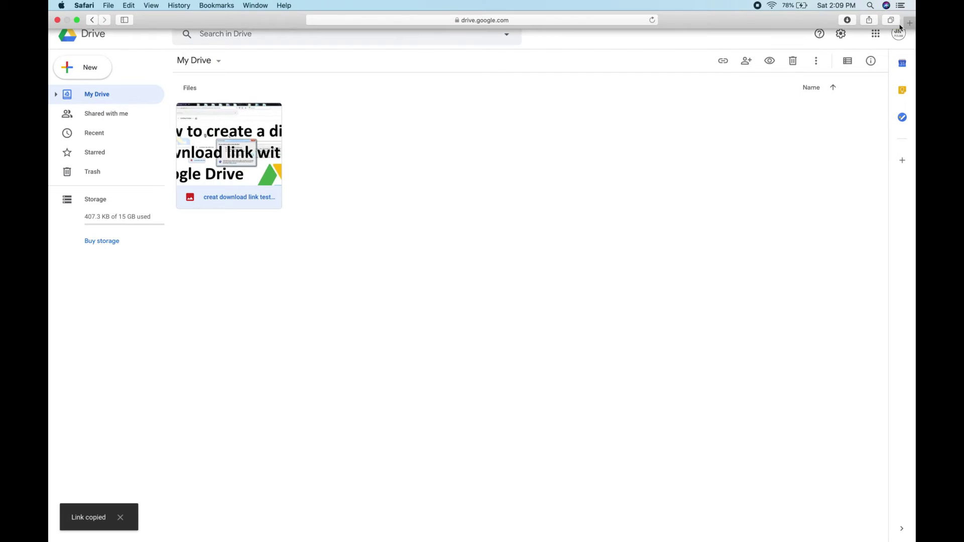
# Load the copied link in a new Safari tab, download the image, and close that tab.
pyautogui.click(909, 17)
pyautogui.rightClick(521, 23)
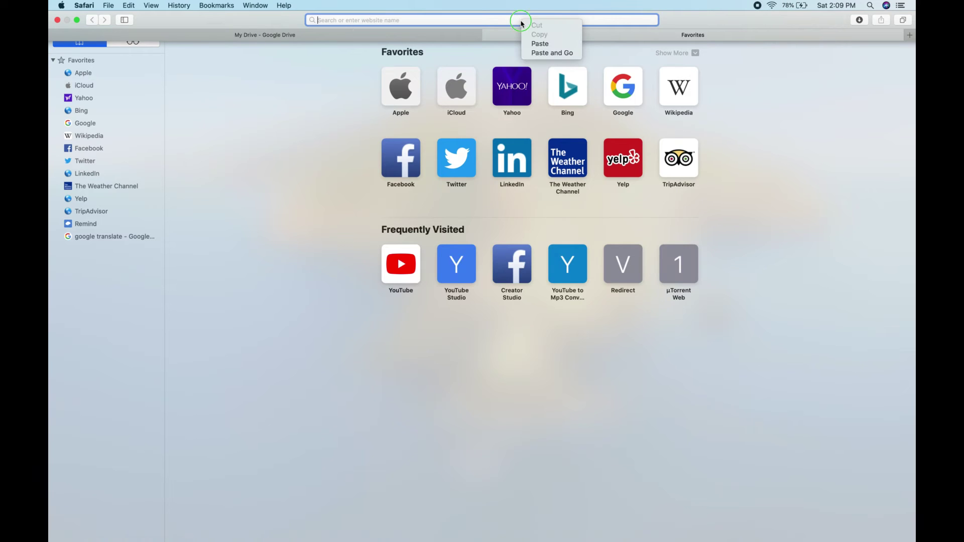
pyautogui.click(548, 53)
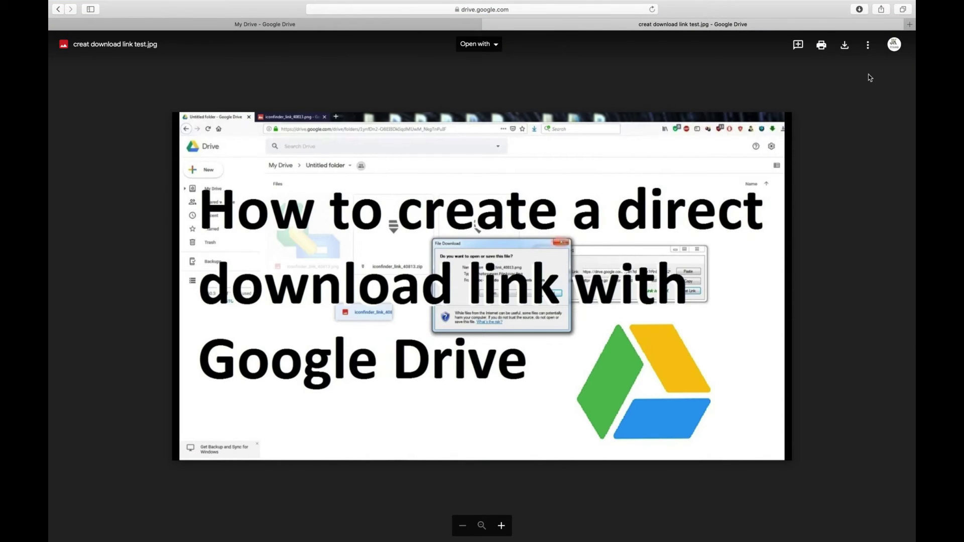
pyautogui.click(845, 48)
pyautogui.click(844, 51)
pyautogui.click(487, 24)
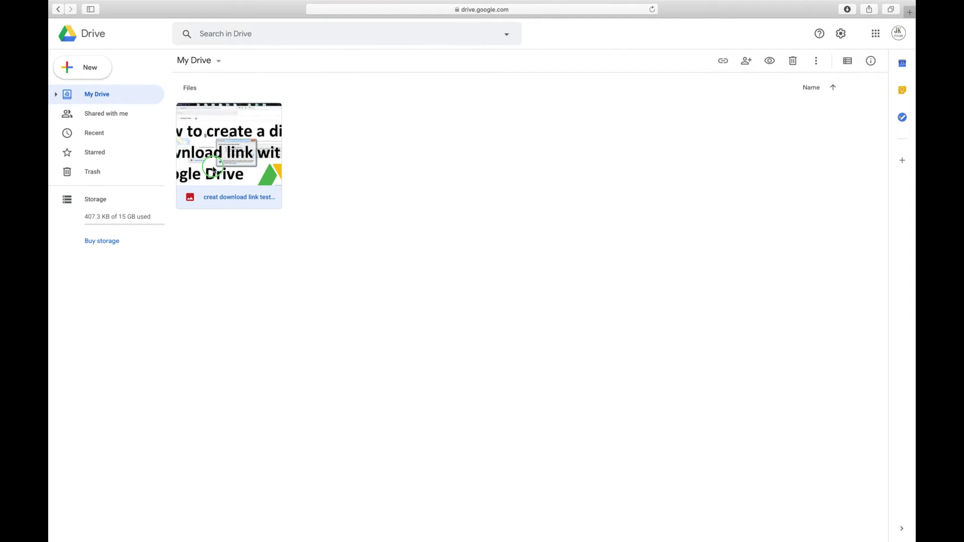
pyautogui.rightClick(213, 166)
# Copy the image's sharing link again and take Safari out of full screen.
pyautogui.click(260, 237)
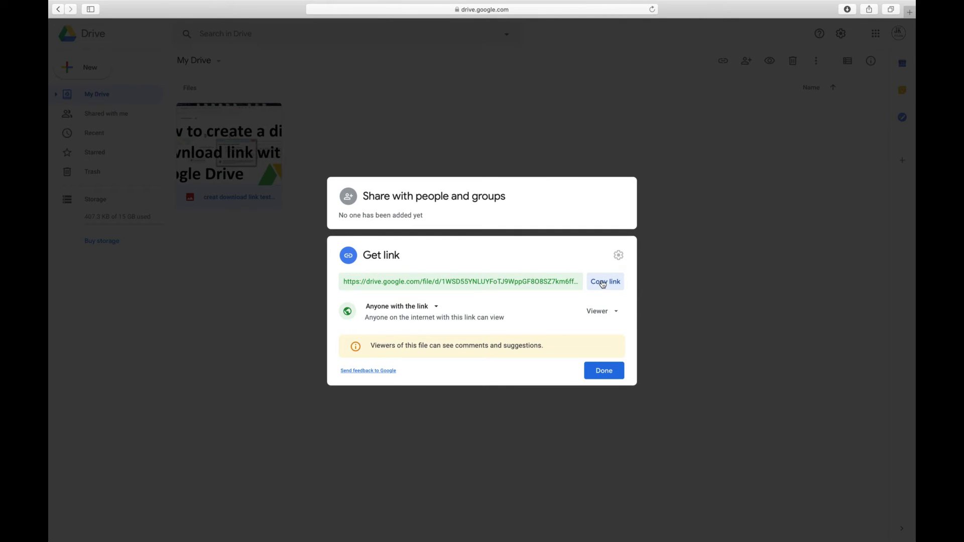
pyautogui.click(602, 283)
pyautogui.click(595, 449)
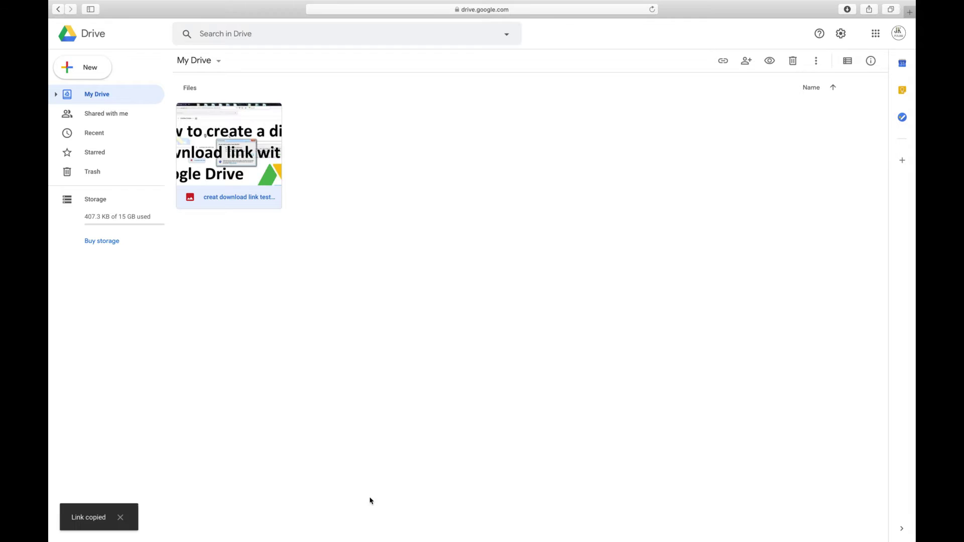
pyautogui.moveTo(61, 4)
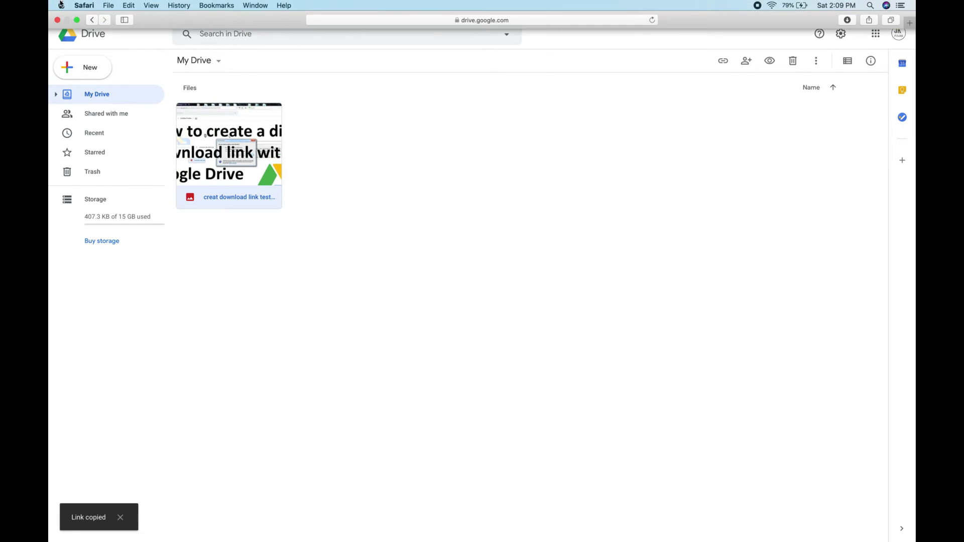
pyautogui.click(78, 20)
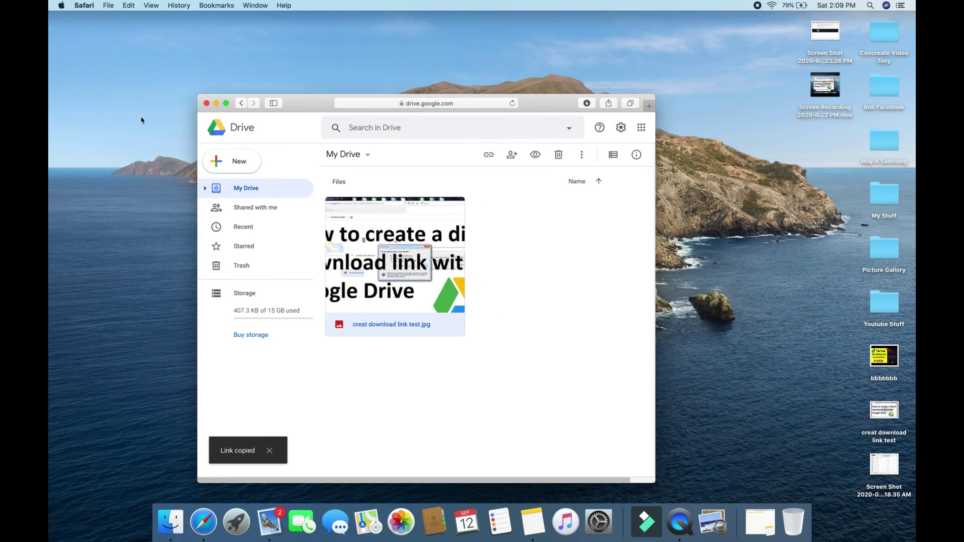
# Bring the minimized note back and check the sharing URL in it.
pyautogui.click(759, 522)
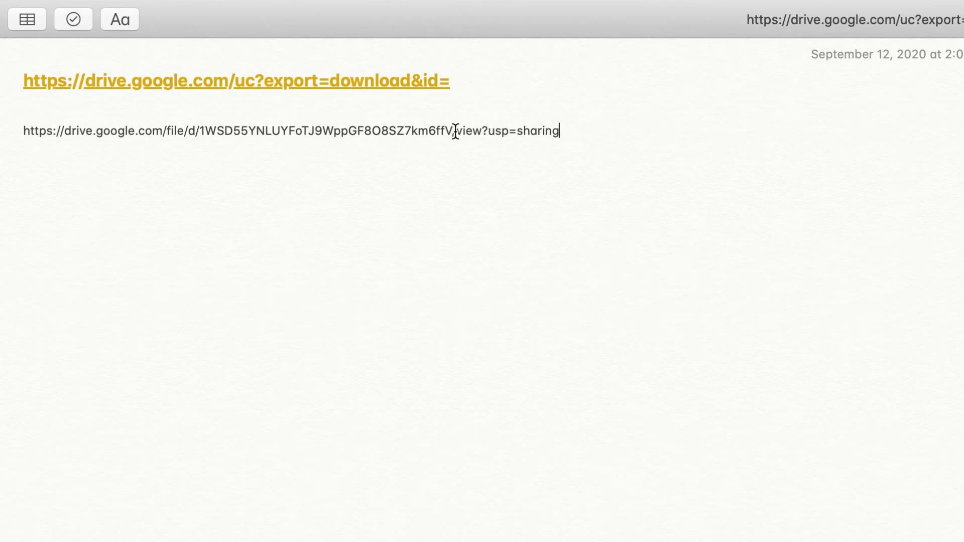
pyautogui.click(203, 131)
pyautogui.click(622, 90)
pyautogui.click(200, 131)
pyautogui.click(204, 150)
# Copy the file ID from the sharing URL and paste it right after id= in the download link.
pyautogui.click(201, 128)
pyautogui.moveTo(201, 128); pyautogui.dragTo(449, 127)
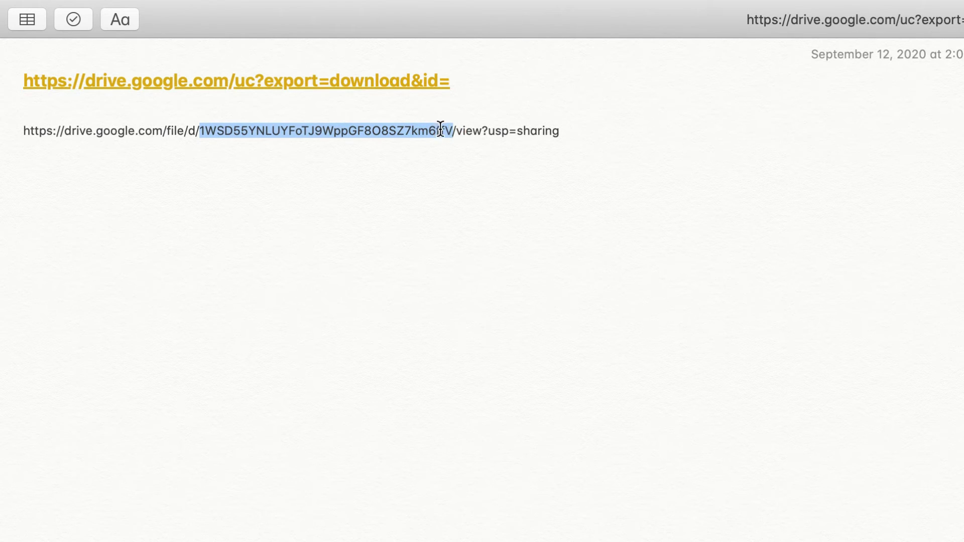
pyautogui.rightClick(424, 128)
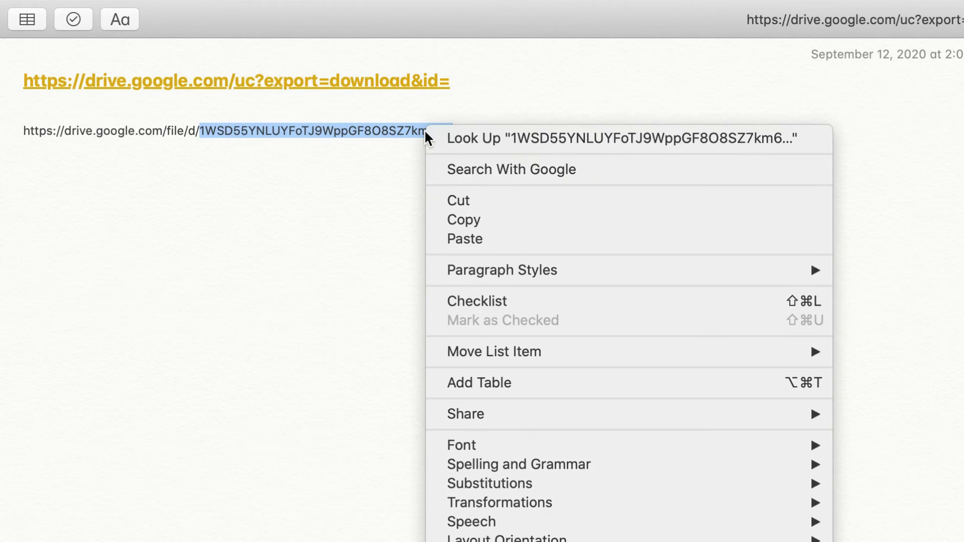
pyautogui.click(471, 217)
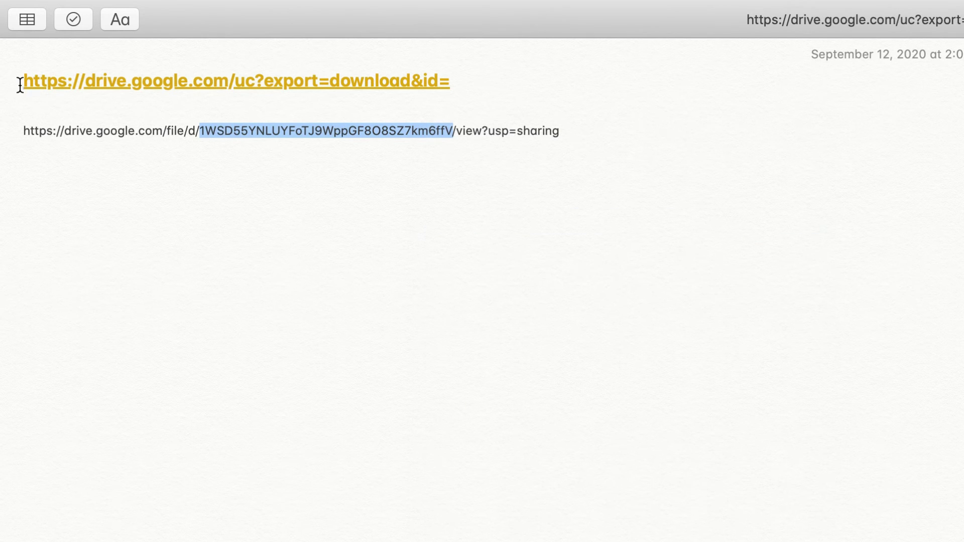
pyautogui.click(462, 83)
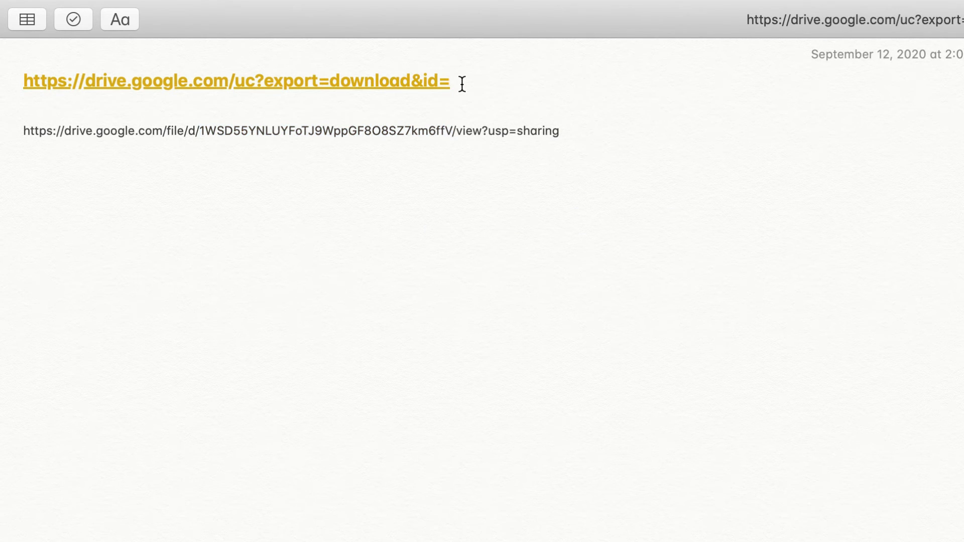
pyautogui.press('super+v')
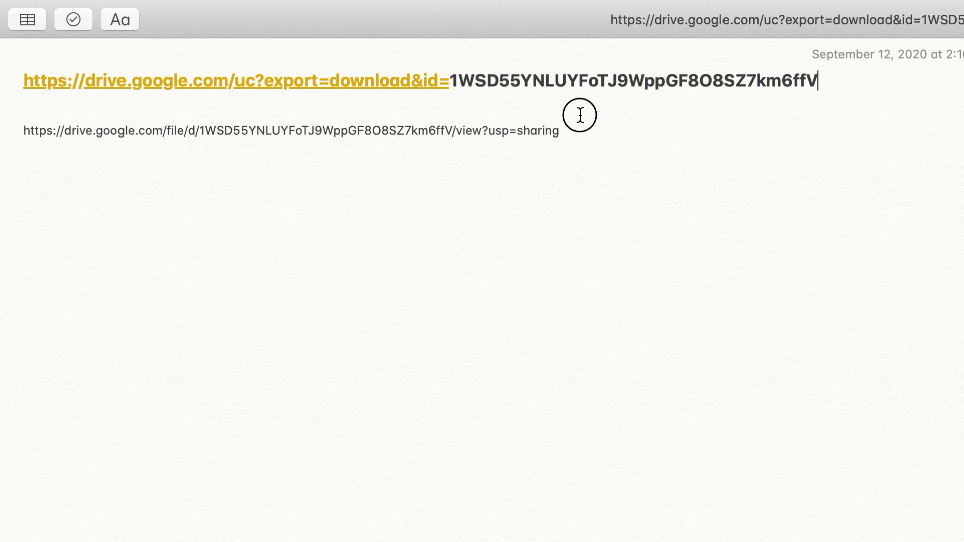
pyautogui.click(656, 204)
# Delete the sharing URL line from the note.
pyautogui.click(832, 79)
pyautogui.click(555, 346)
pyautogui.press('BackSpace')
pyautogui.press('BackSpace')
pyautogui.press('BackSpace')
pyautogui.press('BackSpace')
pyautogui.press('BackSpace')
pyautogui.press('BackSpace')
pyautogui.press('BackSpace')
pyautogui.press('BackSpace')
pyautogui.press('BackSpace')
pyautogui.press('BackSpace')
pyautogui.press('BackSpace')
pyautogui.press('BackSpace')
pyautogui.press('BackSpace')
pyautogui.press('BackSpace')
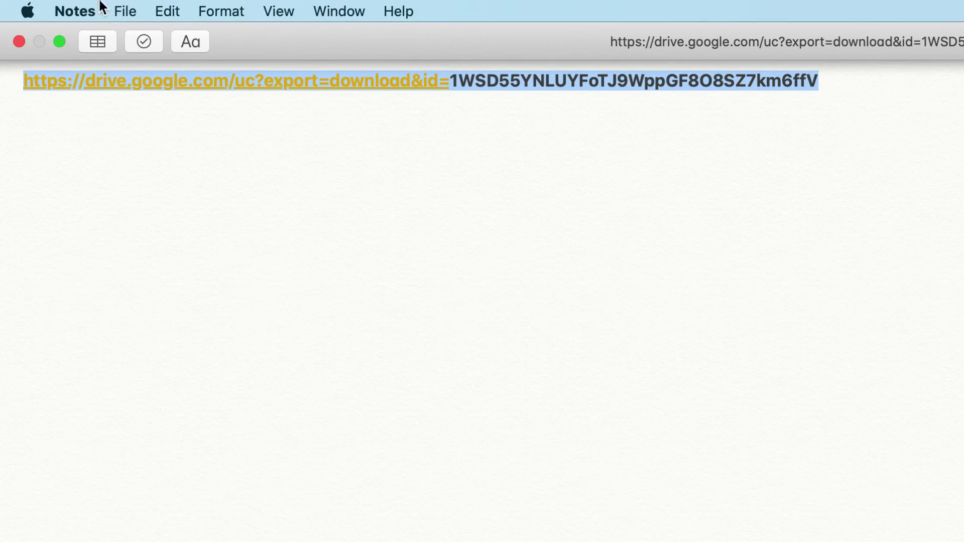
# Copy the finished direct download link and close the Notes window.
pyautogui.rightClick(78, 56)
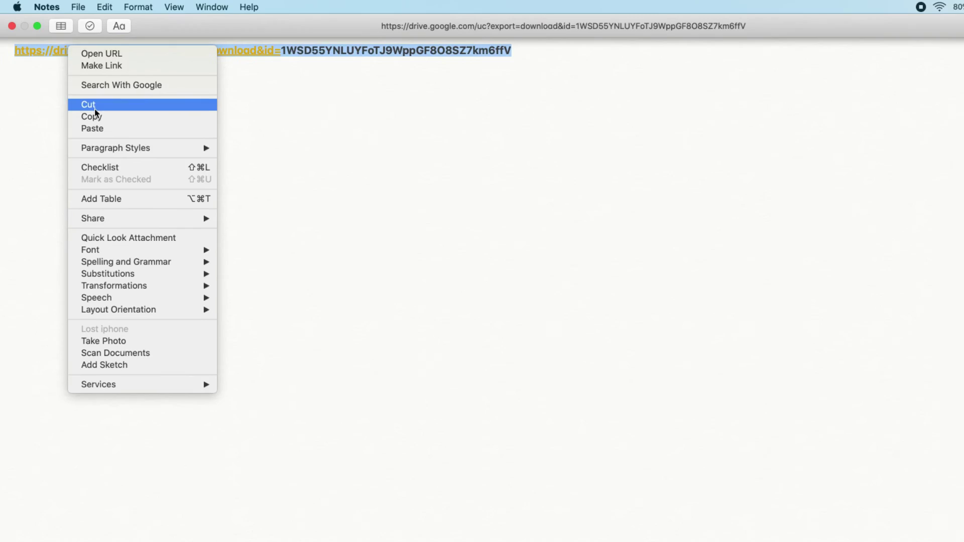
pyautogui.click(115, 141)
pyautogui.click(10, 22)
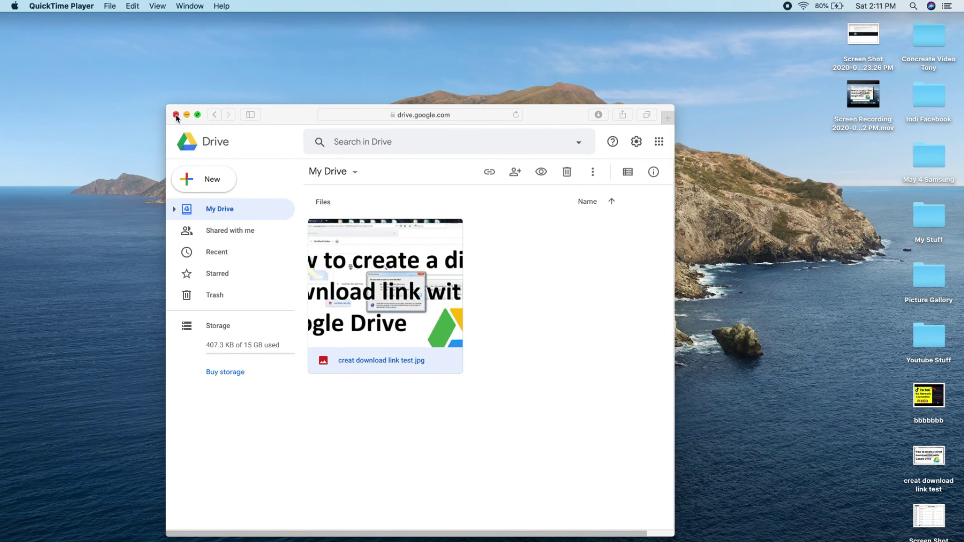
# Close the Drive window and open a fresh full-screen Safari window on the Google homepage.
pyautogui.click(176, 115)
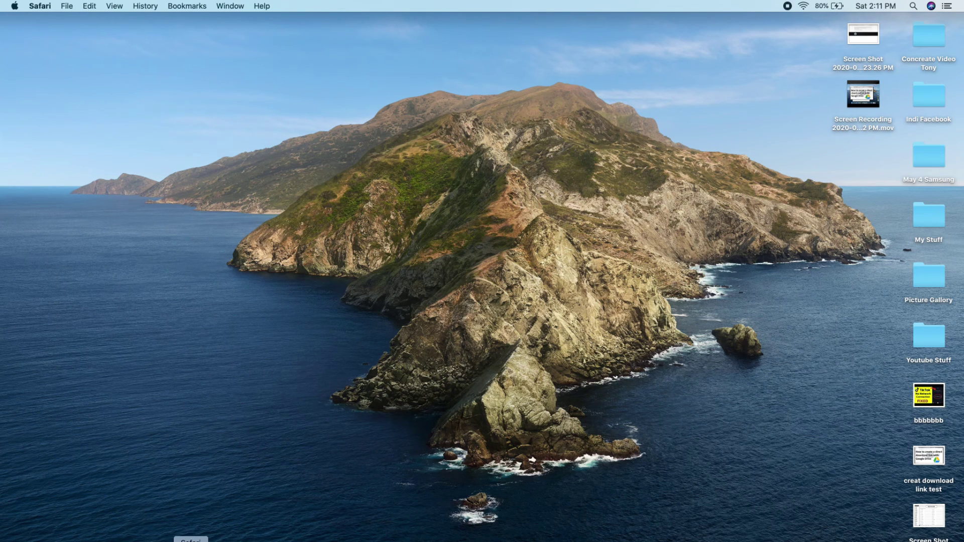
pyautogui.click(191, 540)
pyautogui.click(196, 115)
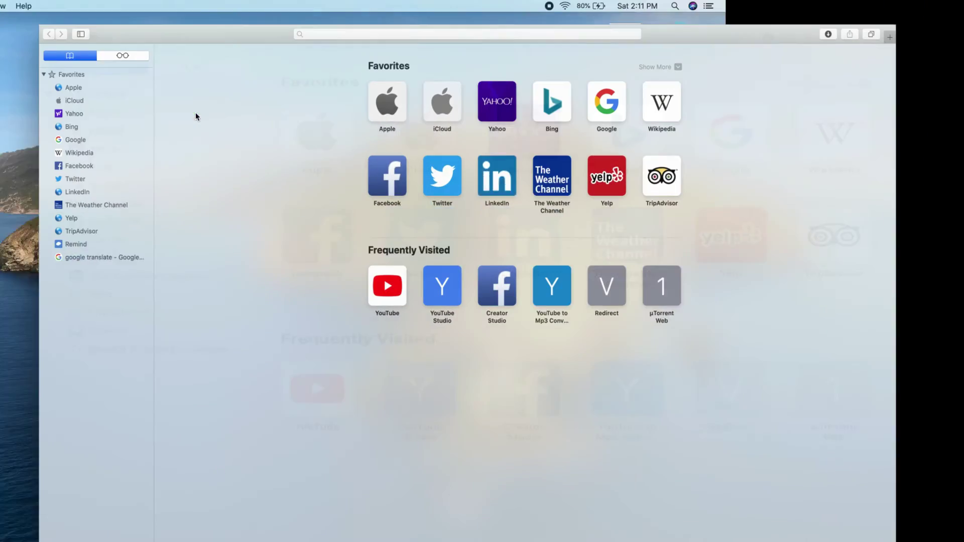
pyautogui.click(626, 85)
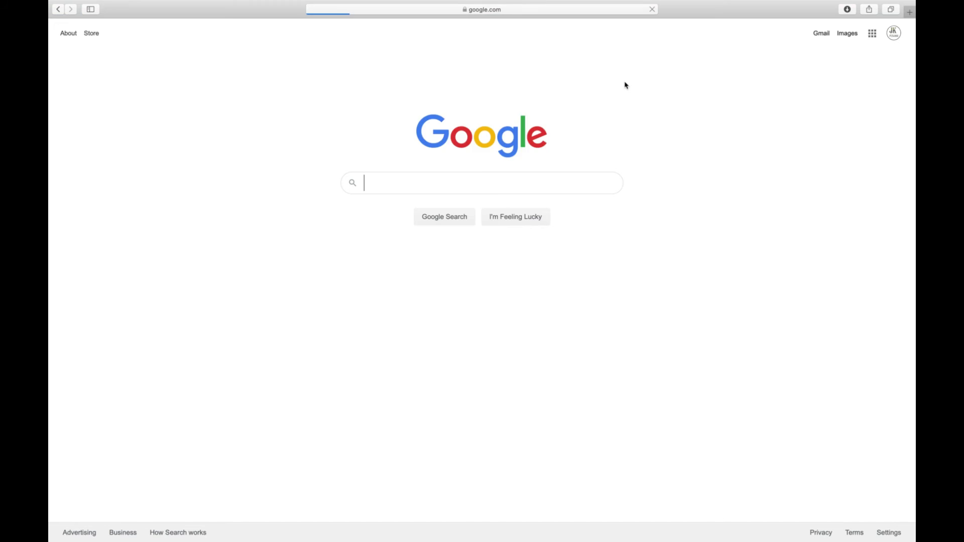
# Paste the direct download link into the address bar and load it, downloading the image.
pyautogui.click(360, 10)
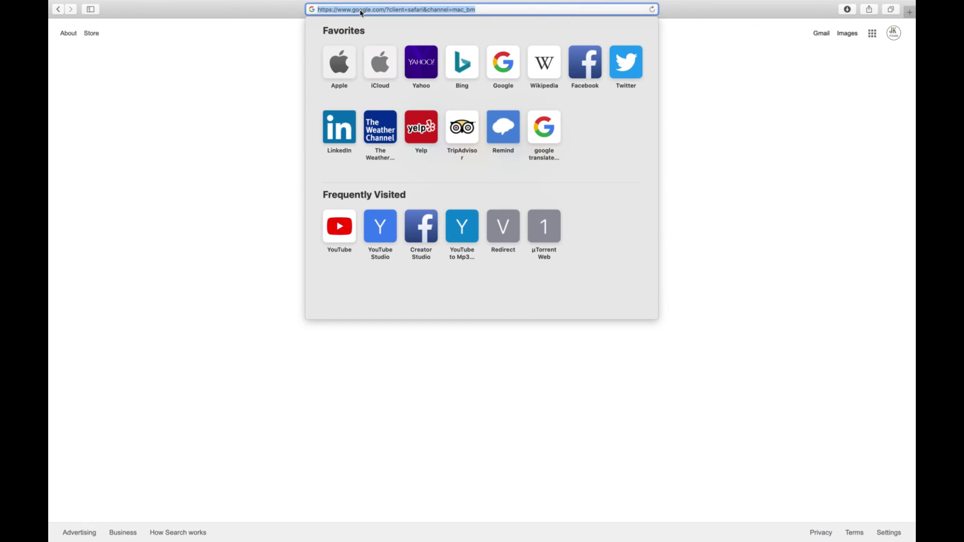
pyautogui.rightClick(360, 13)
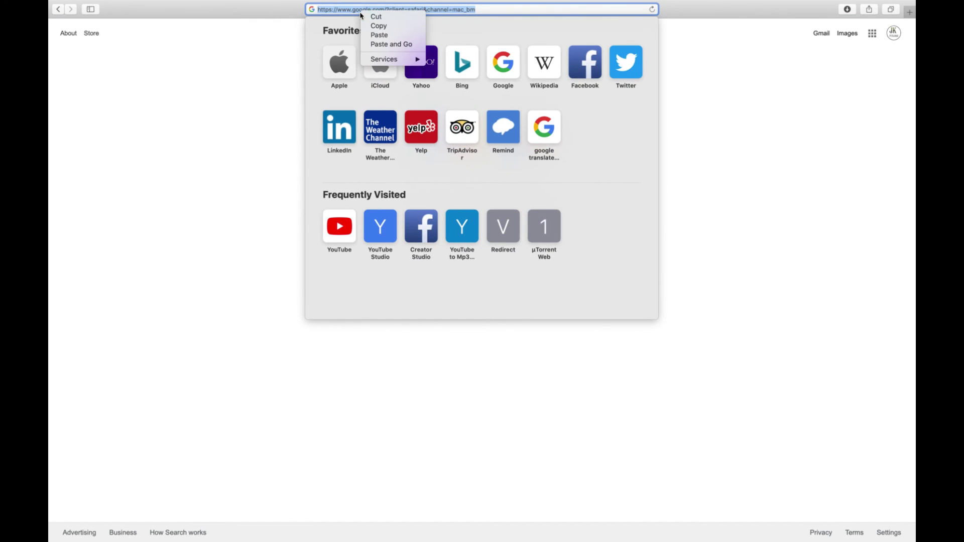
pyautogui.click(391, 45)
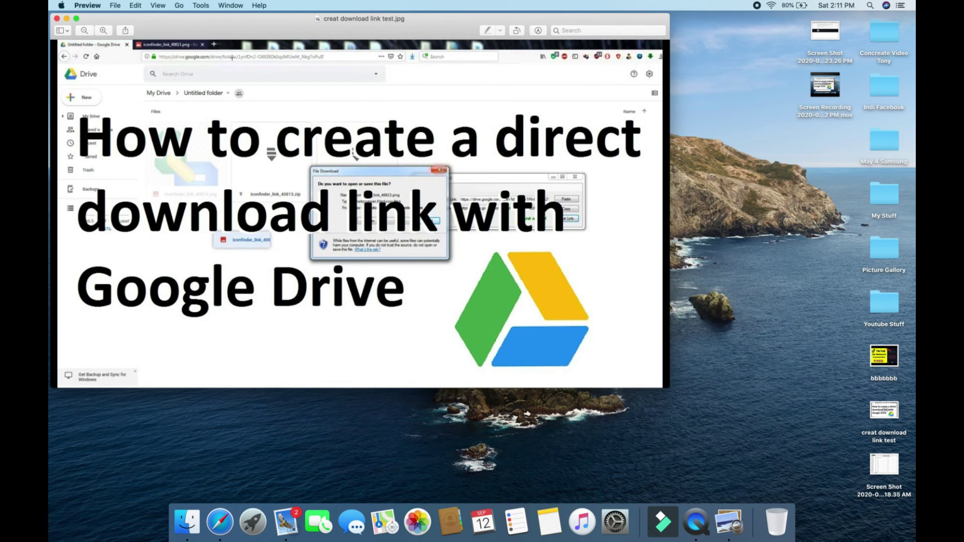
# Re-download creat download link test.jpg from the pasted link in Safari and centre its Preview window.
pyautogui.click(57, 18)
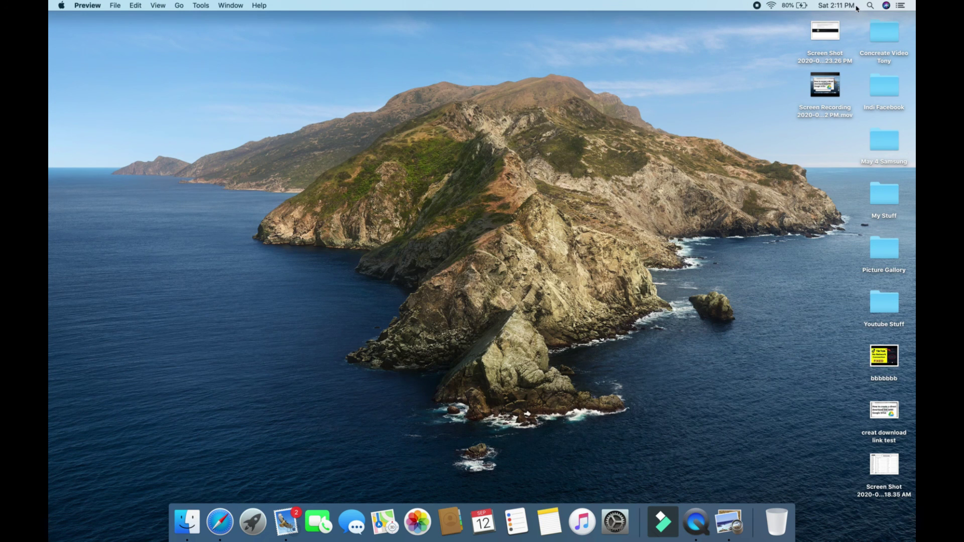
pyautogui.click(221, 522)
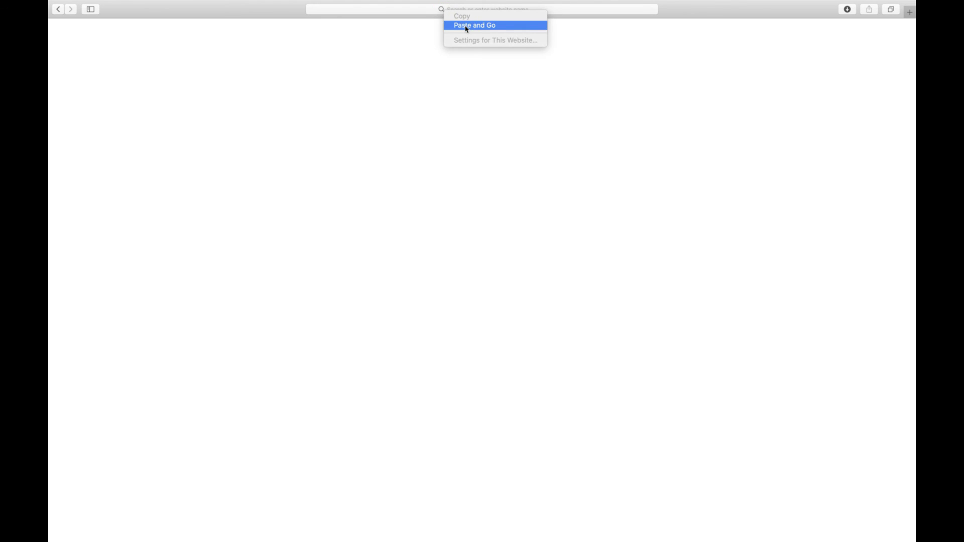
pyautogui.click(467, 26)
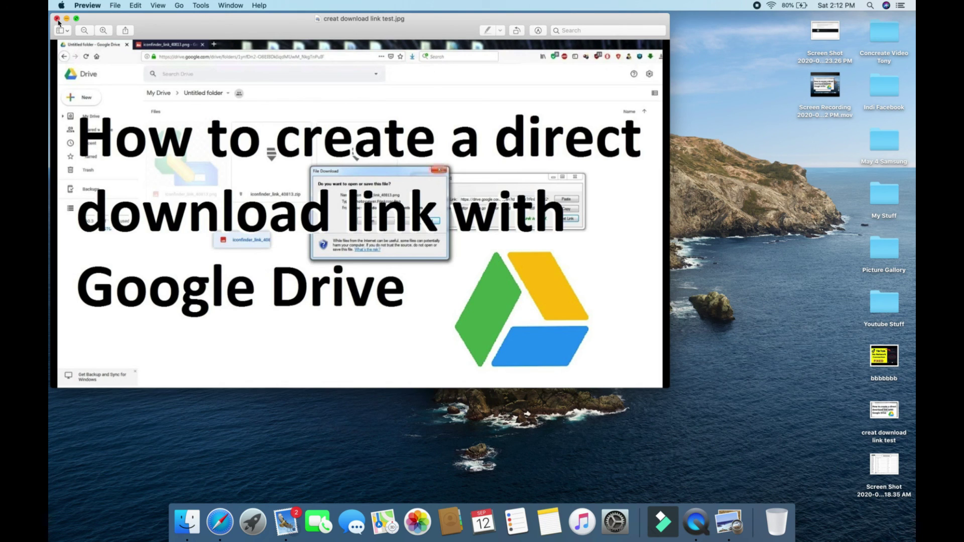
pyautogui.moveTo(230, 45); pyautogui.dragTo(337, 92)
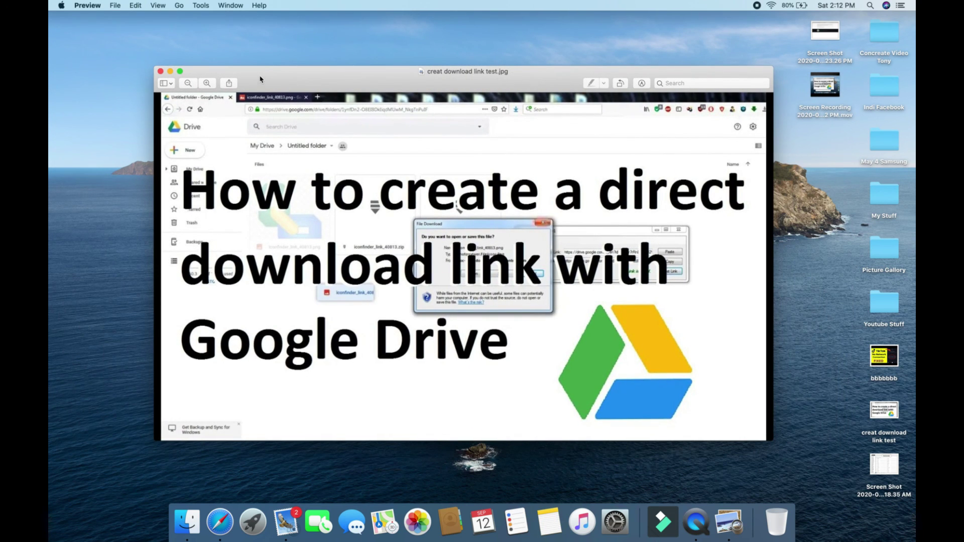
pyautogui.moveTo(260, 78); pyautogui.dragTo(246, 48)
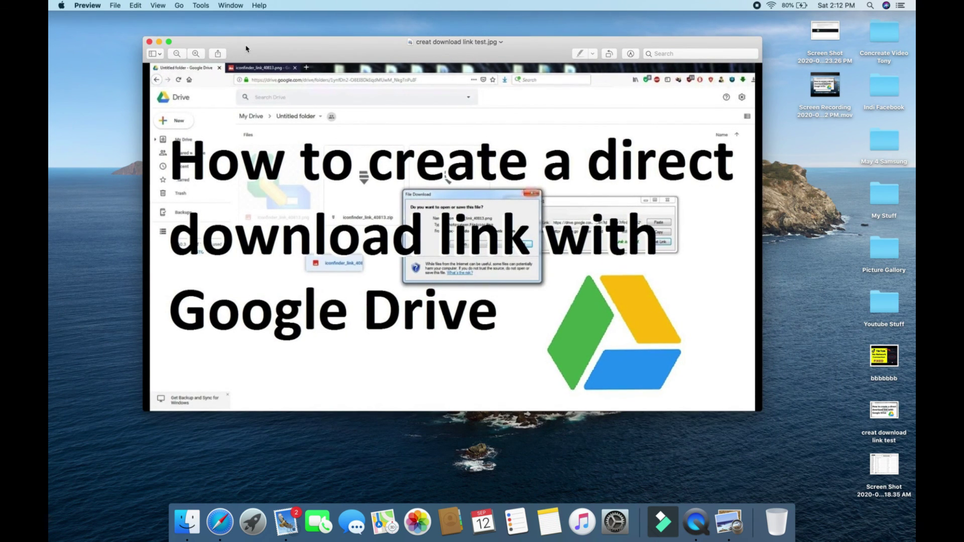